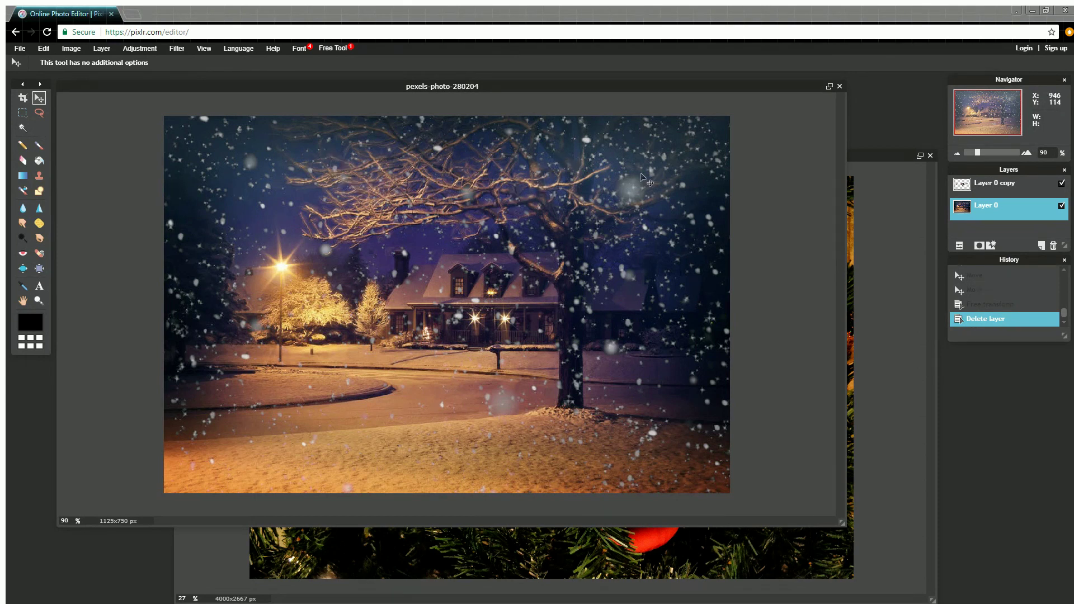
- Preview the MERRY cut-out by hiding and reshowing Layer 0, then bring the tree photo forward
{"action": "left_click", "coordinate": [1061, 207]}
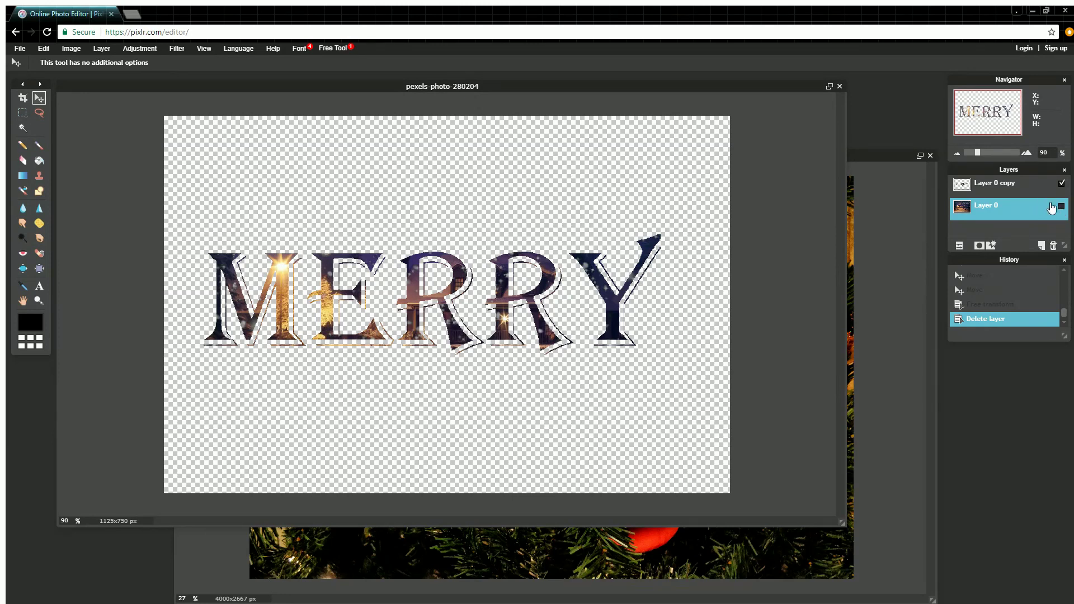
{"action": "left_click", "coordinate": [1062, 207]}
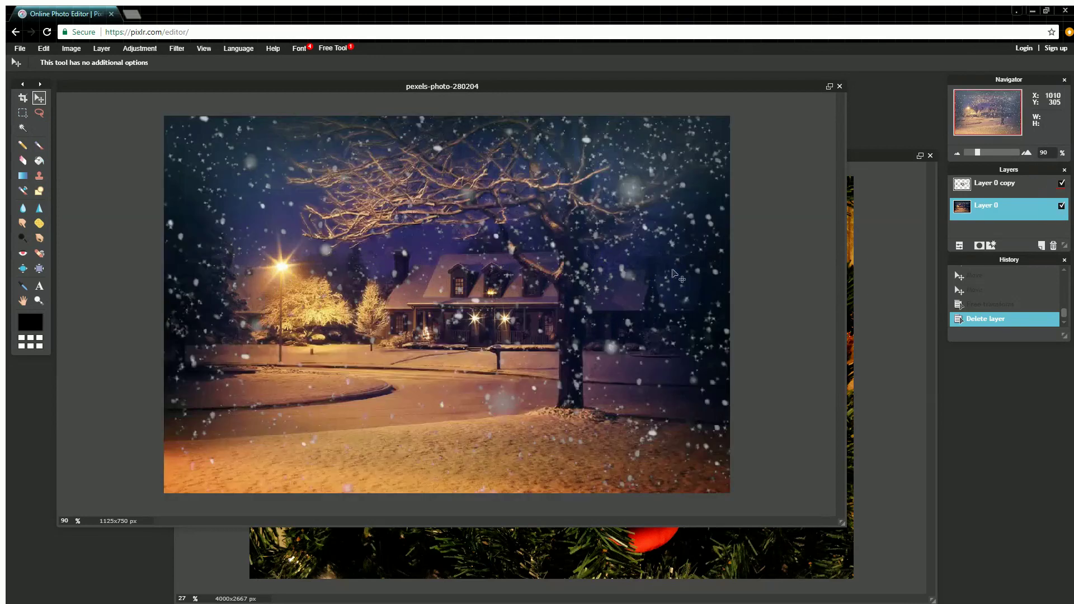
{"action": "left_click", "coordinate": [867, 157]}
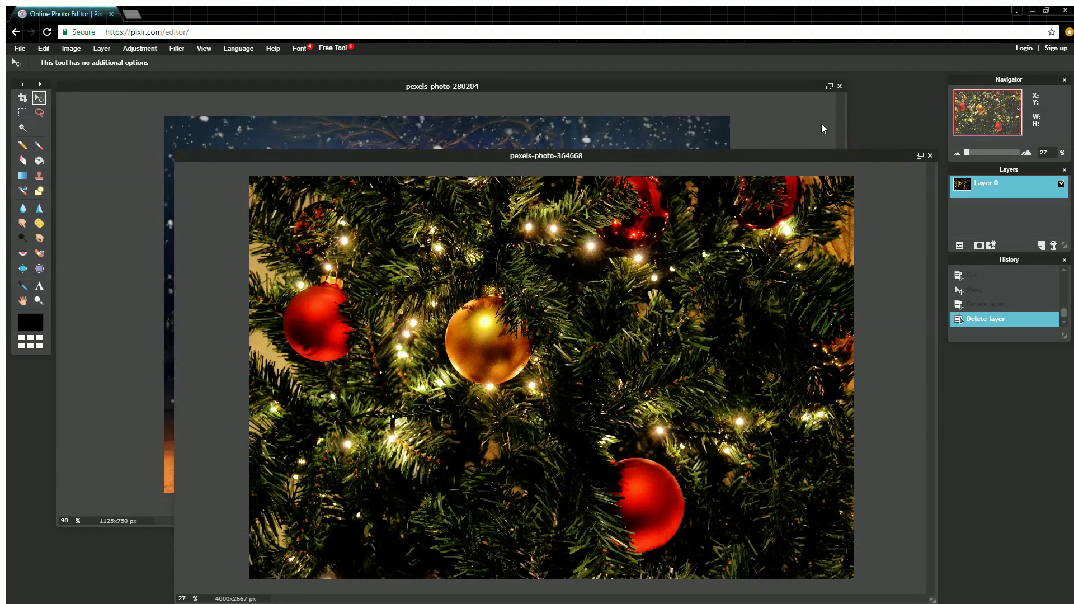
- Move the tree photo window higher and duplicate Layer 0 as Layer 0 copy
{"action": "left_click_drag", "start_coordinate": [831, 154], "coordinate": [747, 89]}
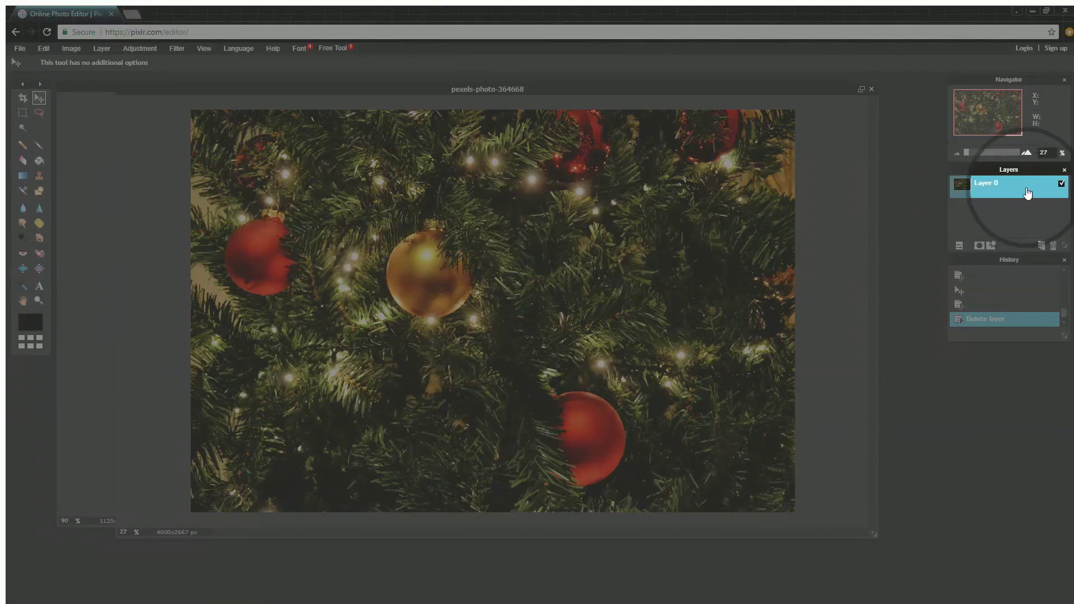
{"action": "right_click", "coordinate": [983, 187]}
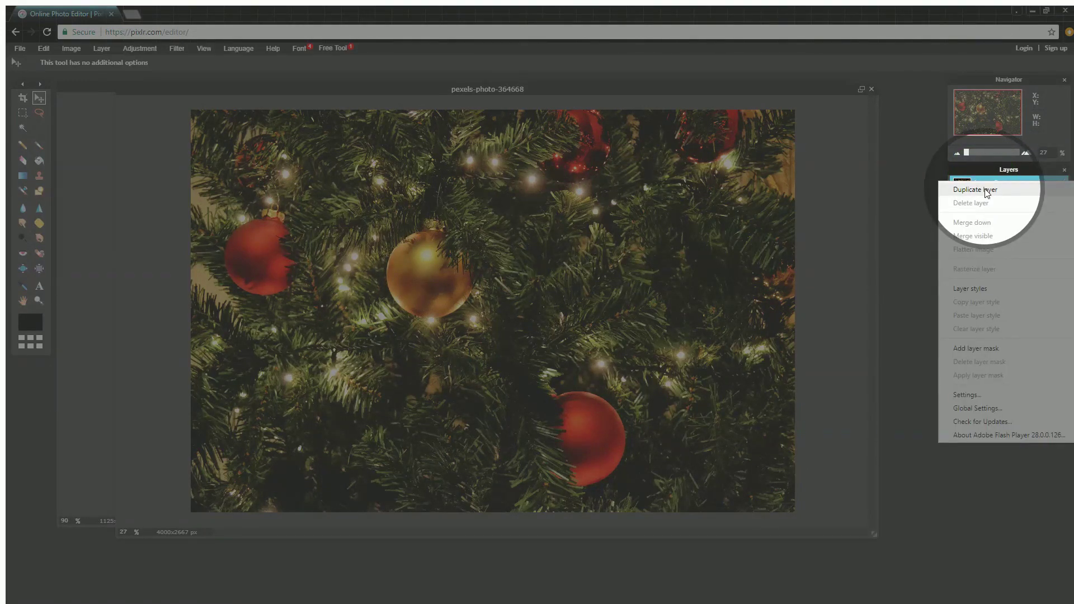
{"action": "left_click", "coordinate": [986, 191]}
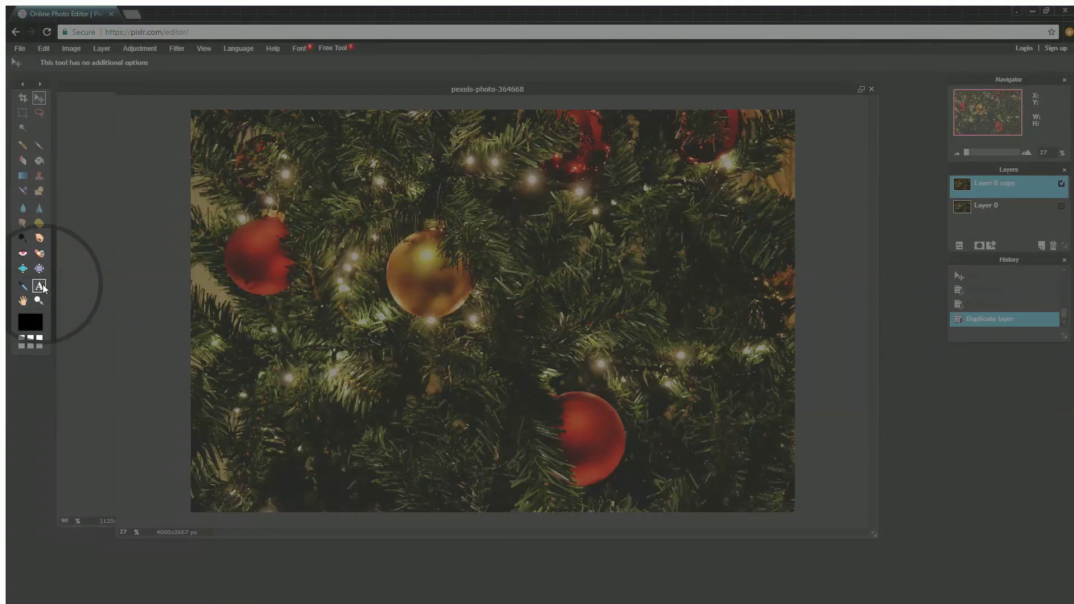
- Add a text box reading 'Merry' and 'Christmas' on two centre-aligned lines
{"action": "left_click", "coordinate": [39, 286]}
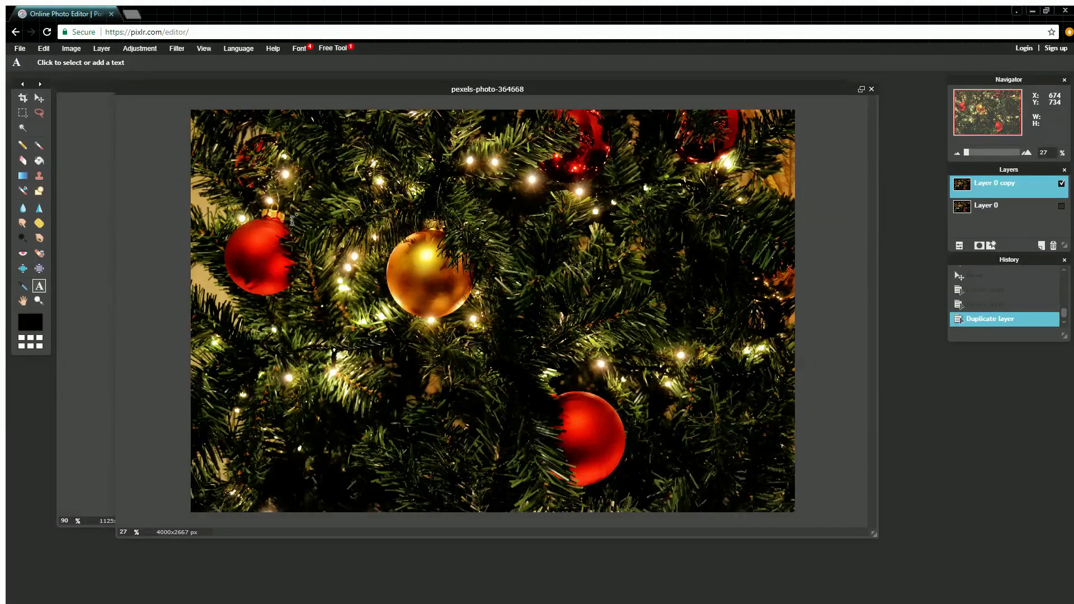
{"action": "left_click", "coordinate": [293, 220]}
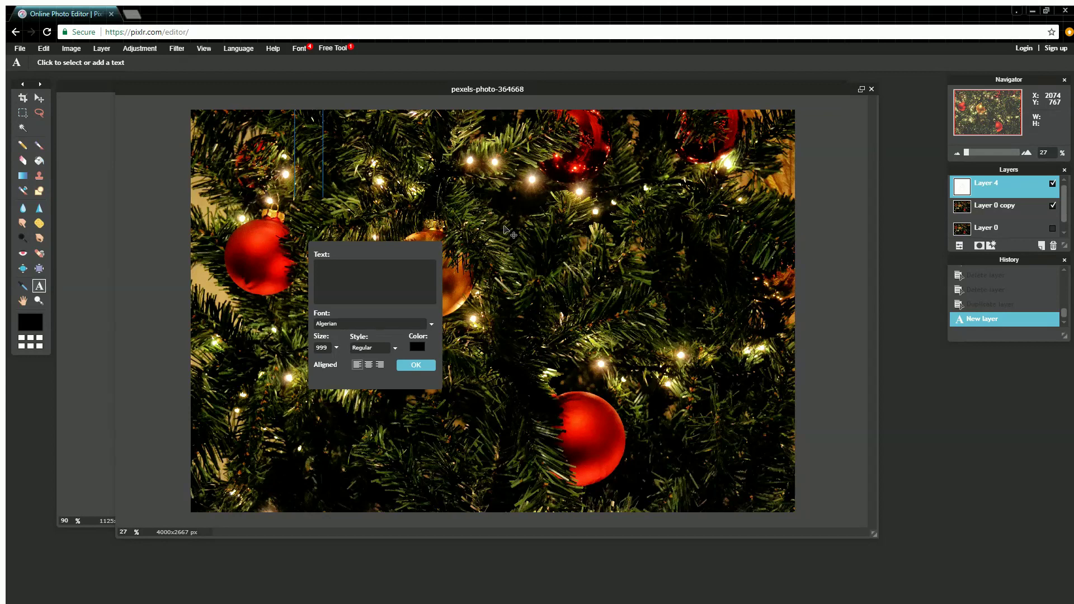
{"action": "type", "text": "Merry"}
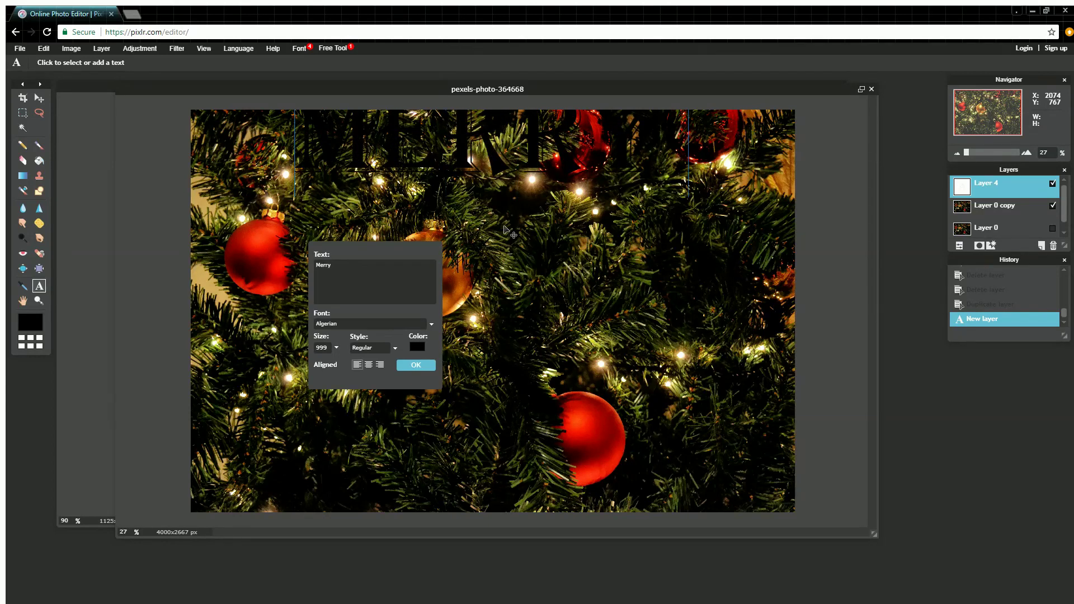
{"action": "key", "text": "Return"}
{"action": "type", "text": "Christmas"}
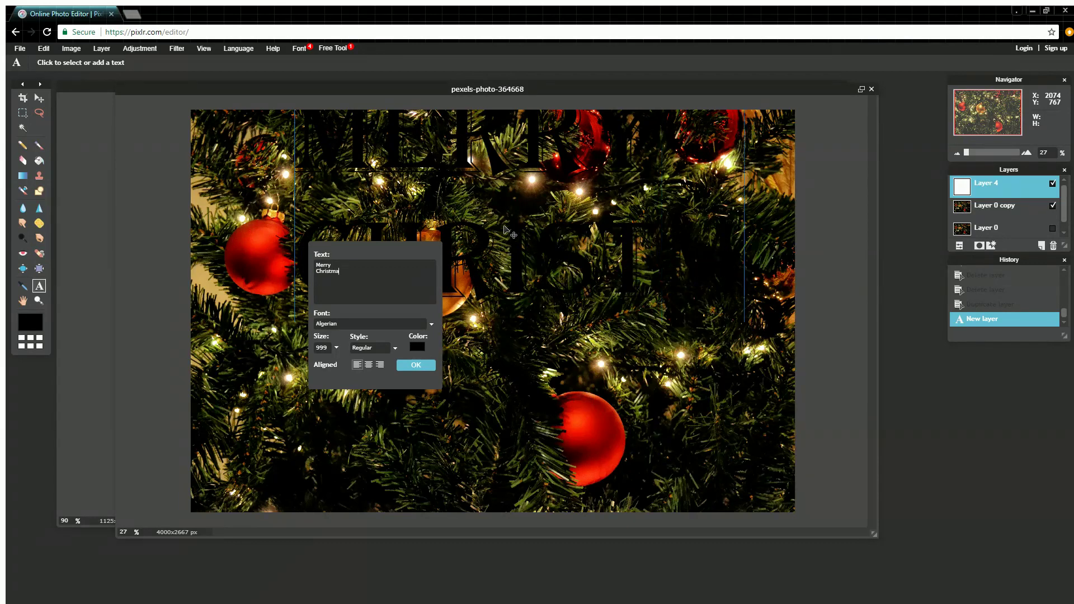
{"action": "left_click", "coordinate": [370, 365]}
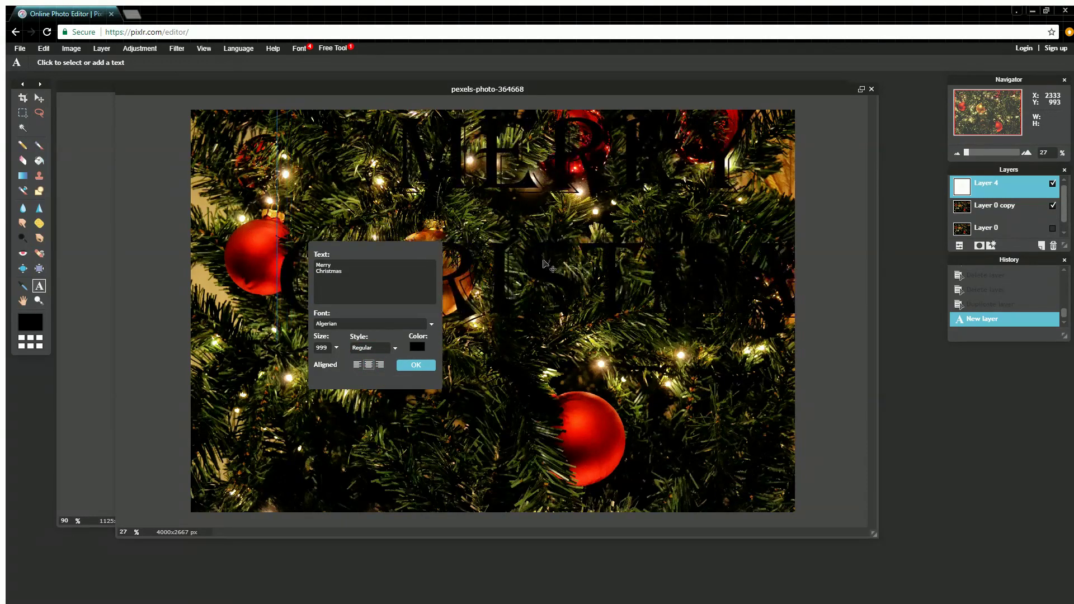
- Reposition the text, reduce its size to 939, and confirm the text layer
{"action": "left_click_drag", "start_coordinate": [546, 266], "coordinate": [461, 372]}
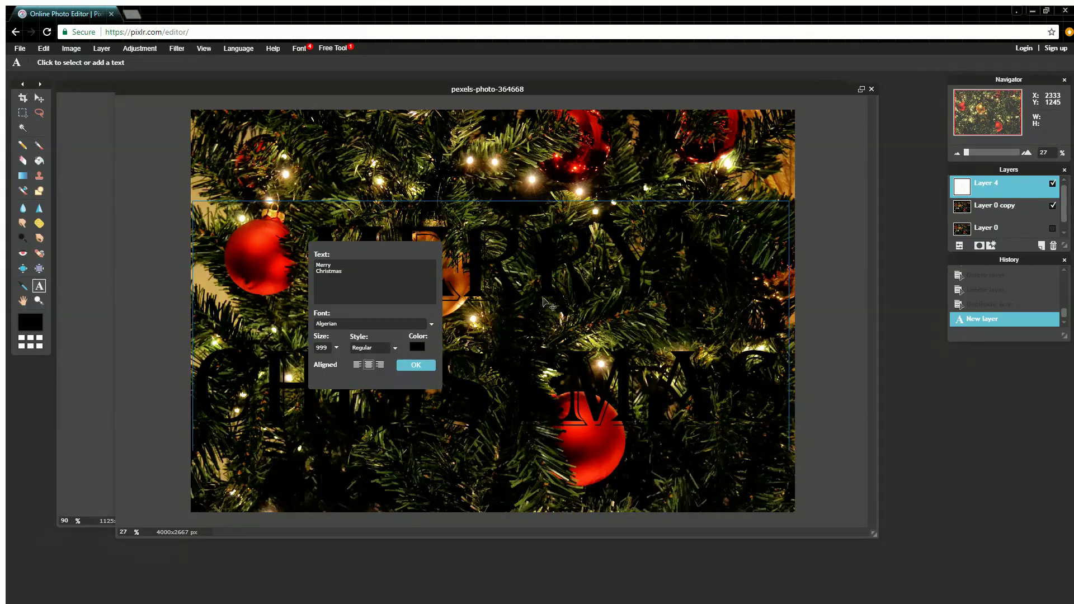
{"action": "left_click_drag", "start_coordinate": [388, 246], "coordinate": [880, 257]}
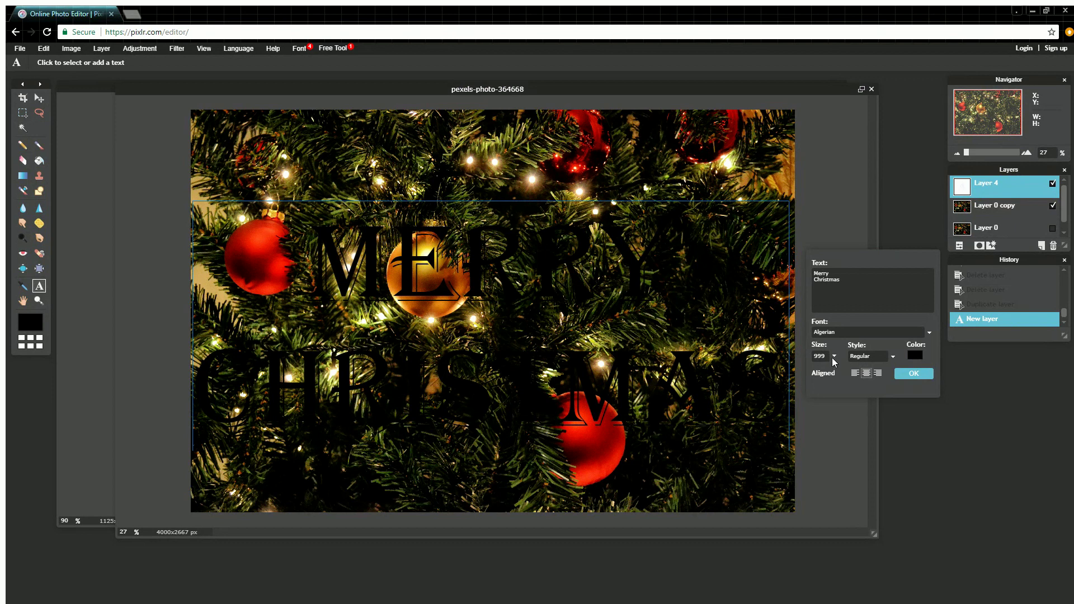
{"action": "mouse_move", "coordinate": [833, 358]}
{"action": "left_mouse_down"}
{"action": "mouse_move", "coordinate": [826, 371]}
{"action": "mouse_move", "coordinate": [803, 371]}
{"action": "mouse_move", "coordinate": [835, 375]}
{"action": "left_mouse_up"}
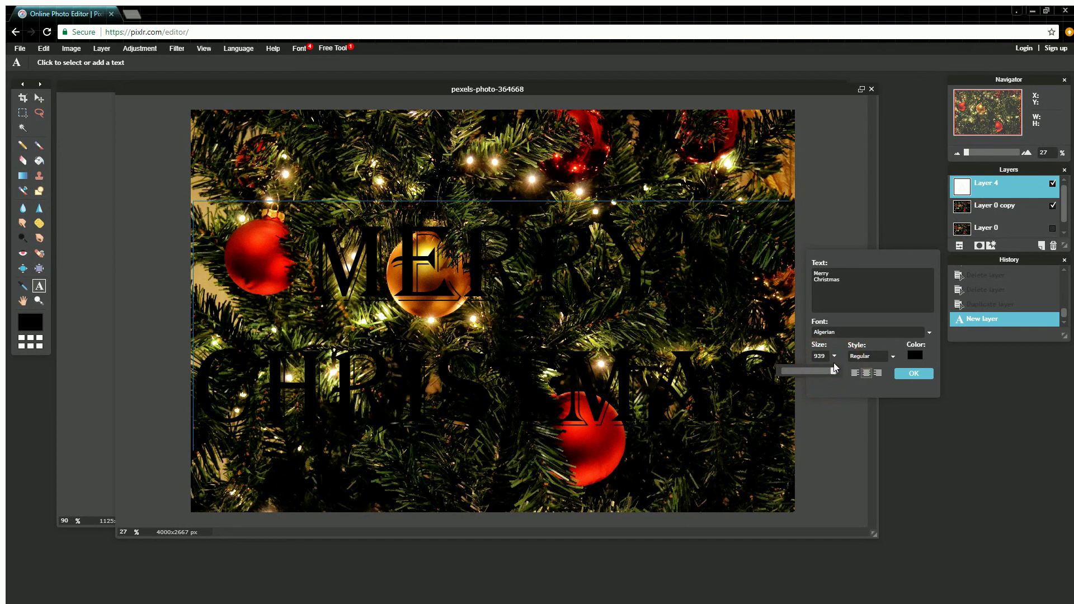
{"action": "left_click", "coordinate": [912, 373]}
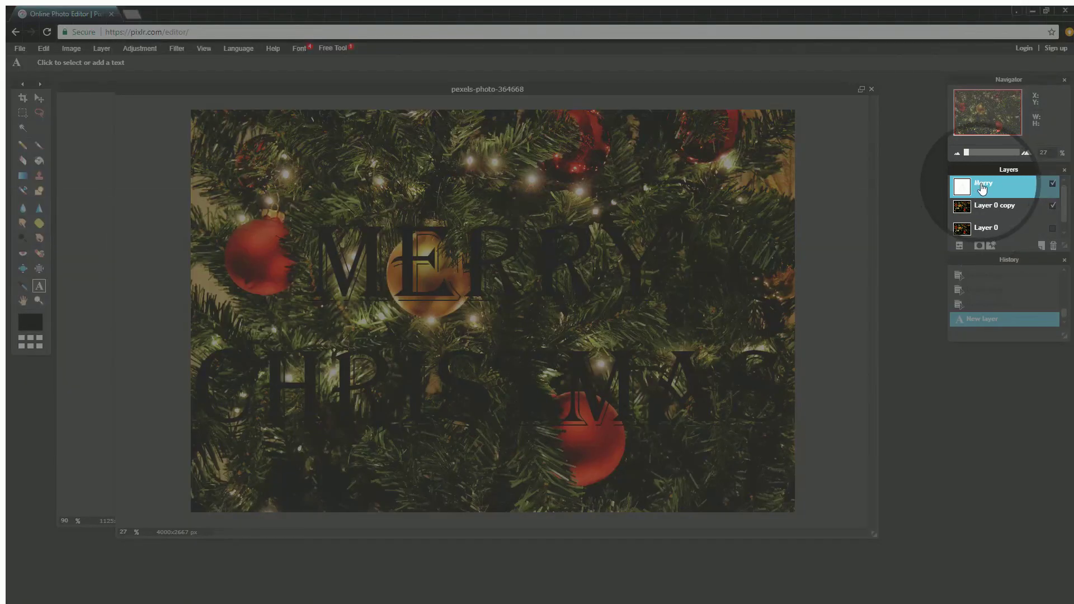
- Rasterize the Merry text layer and move the text onto the gold ornament
{"action": "right_click", "coordinate": [982, 189]}
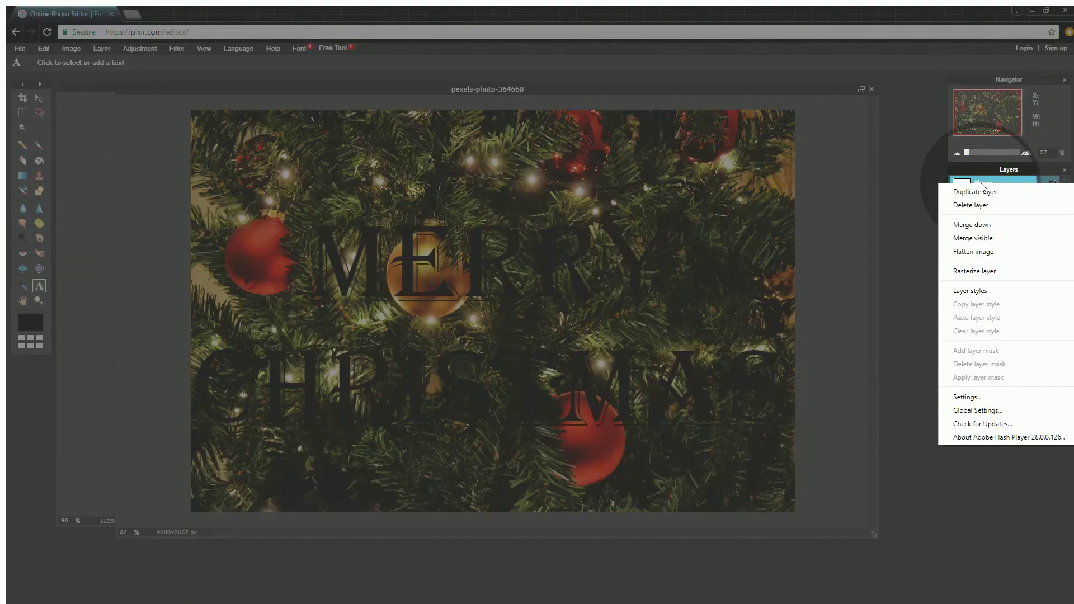
{"action": "left_click", "coordinate": [979, 273]}
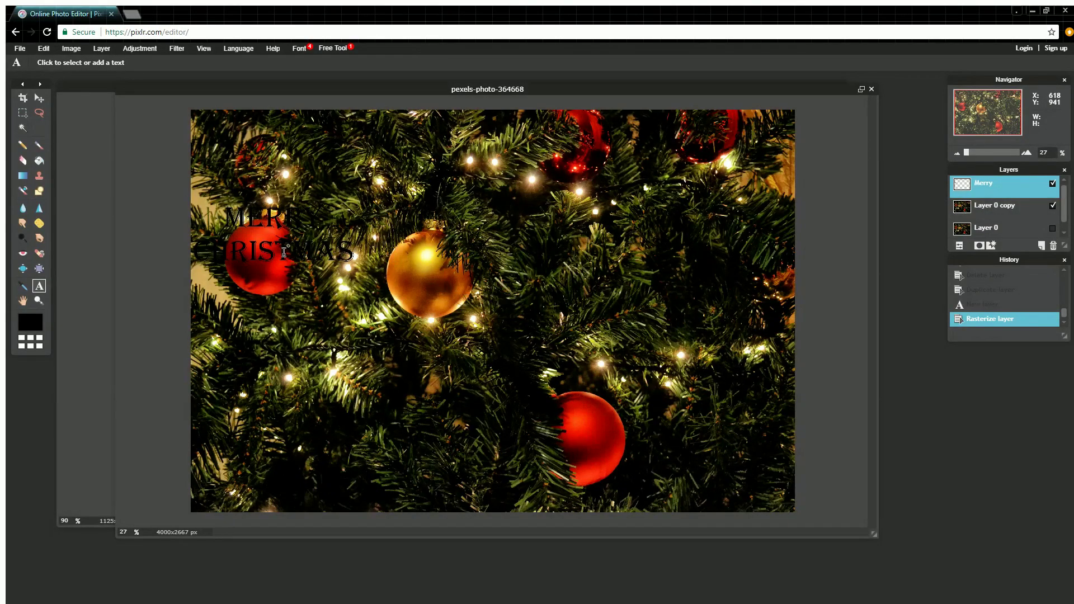
{"action": "left_click", "coordinate": [39, 98]}
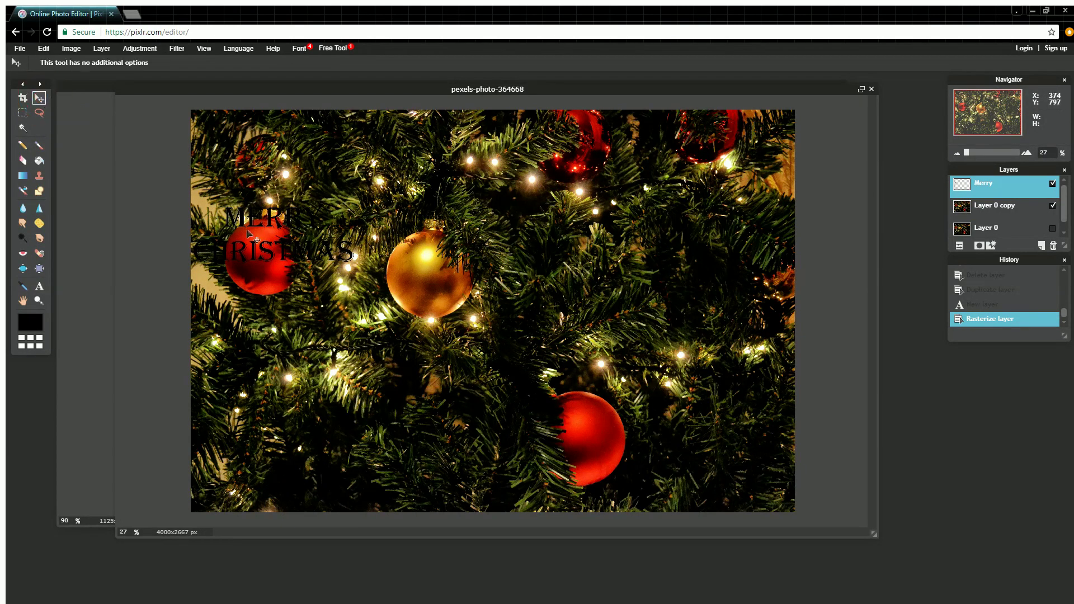
{"action": "left_click_drag", "start_coordinate": [246, 224], "coordinate": [365, 261]}
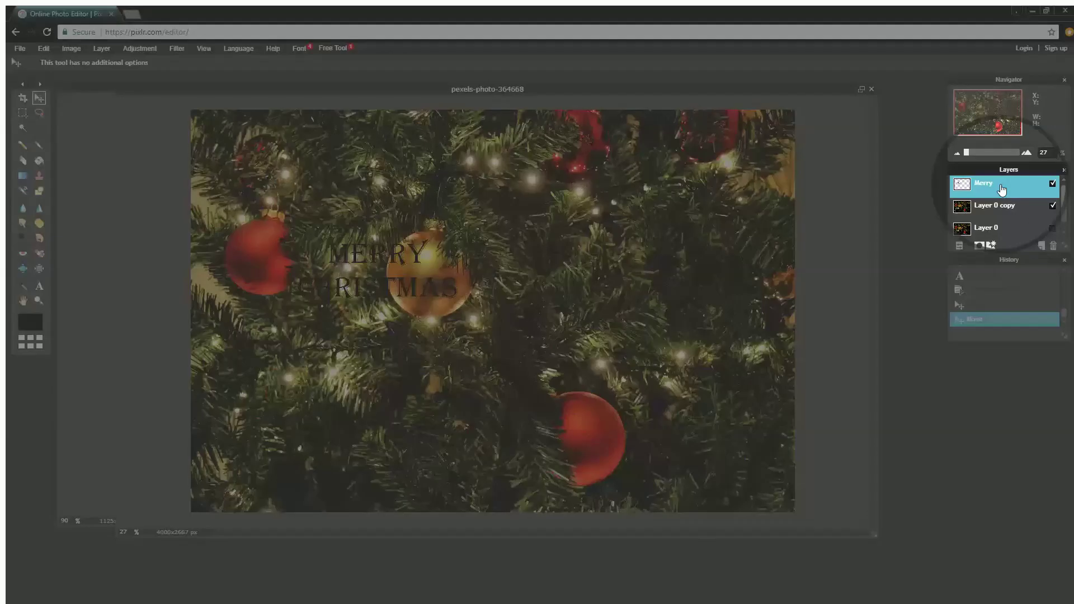
{"action": "left_click", "coordinate": [49, 48]}
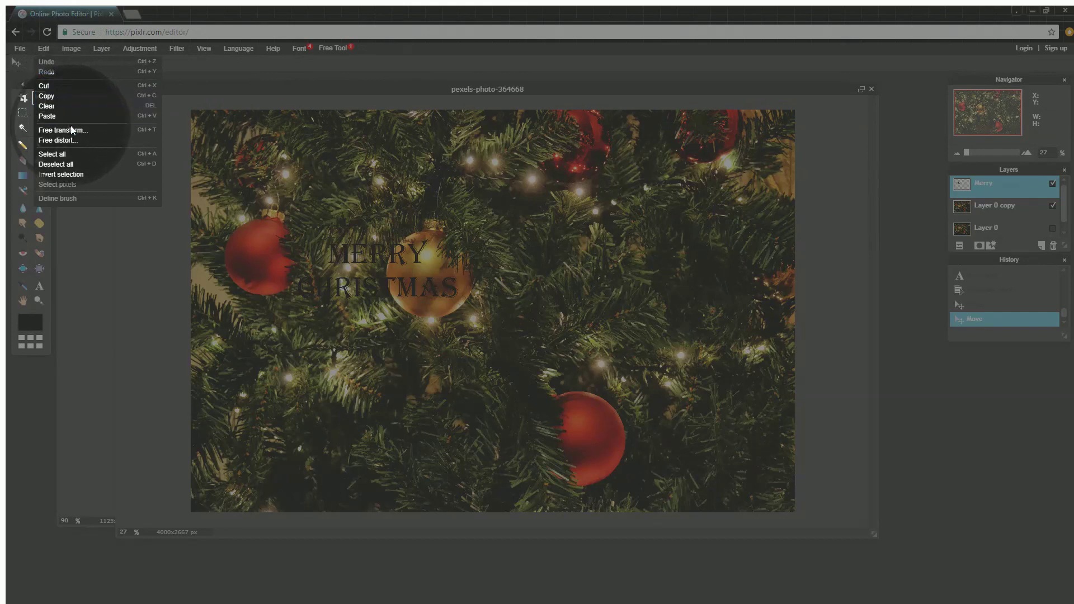
- Free-transform the text larger, centre it across the photo, and apply the transform
{"action": "left_click", "coordinate": [71, 130]}
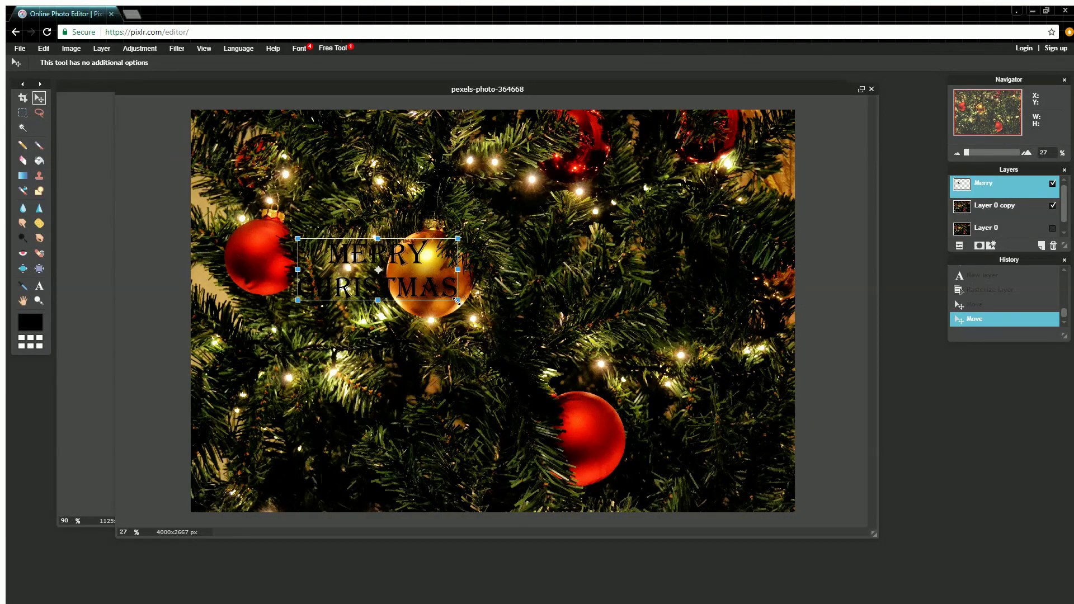
{"action": "left_click_drag", "start_coordinate": [458, 300], "coordinate": [638, 437]}
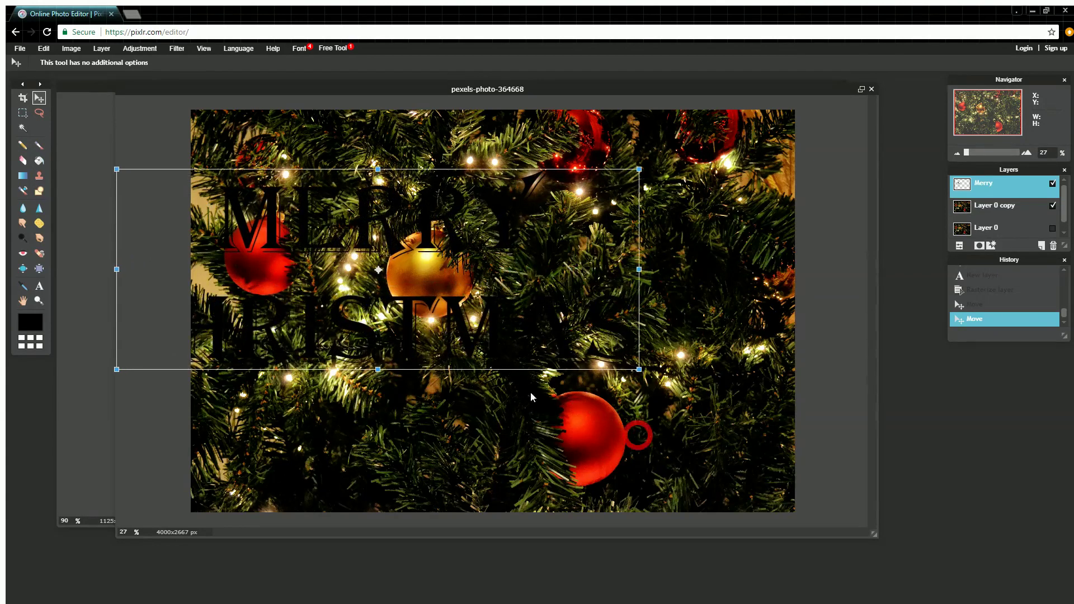
{"action": "left_click_drag", "start_coordinate": [417, 331], "coordinate": [509, 372]}
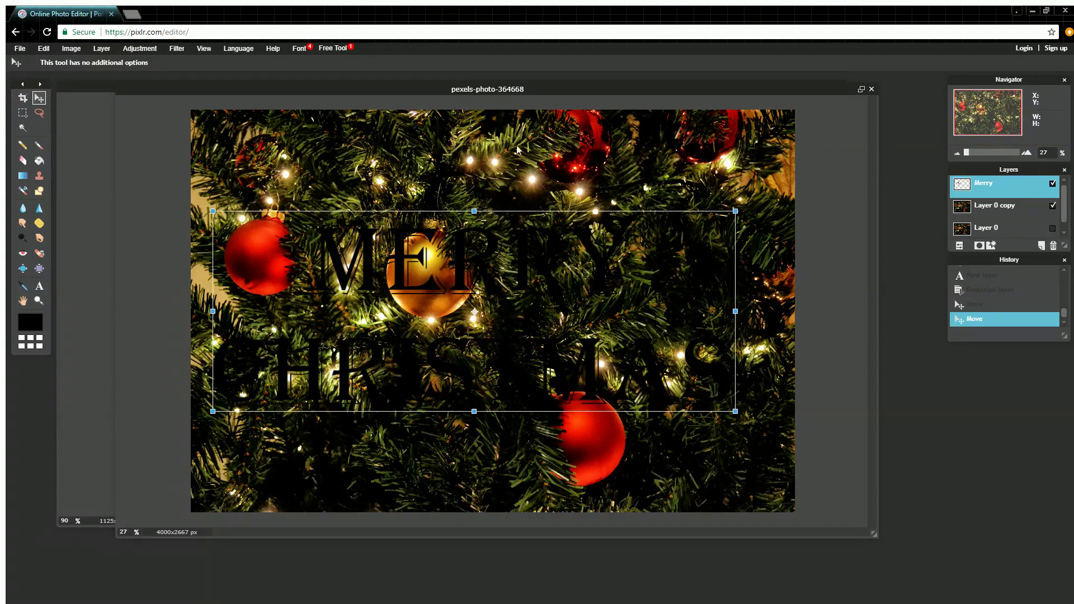
{"action": "left_click", "coordinate": [571, 153]}
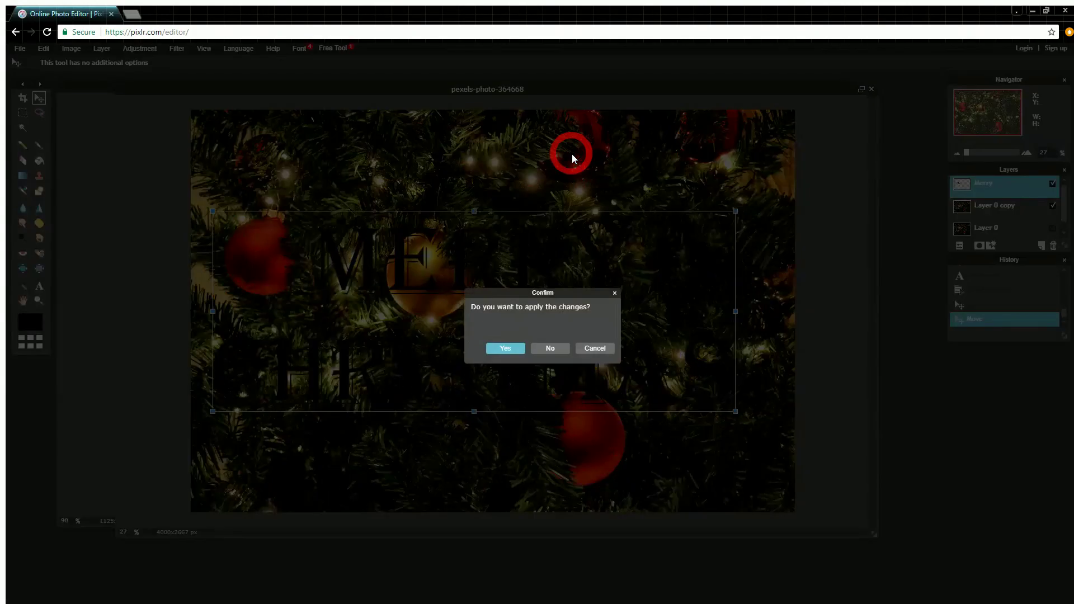
{"action": "left_click", "coordinate": [520, 349]}
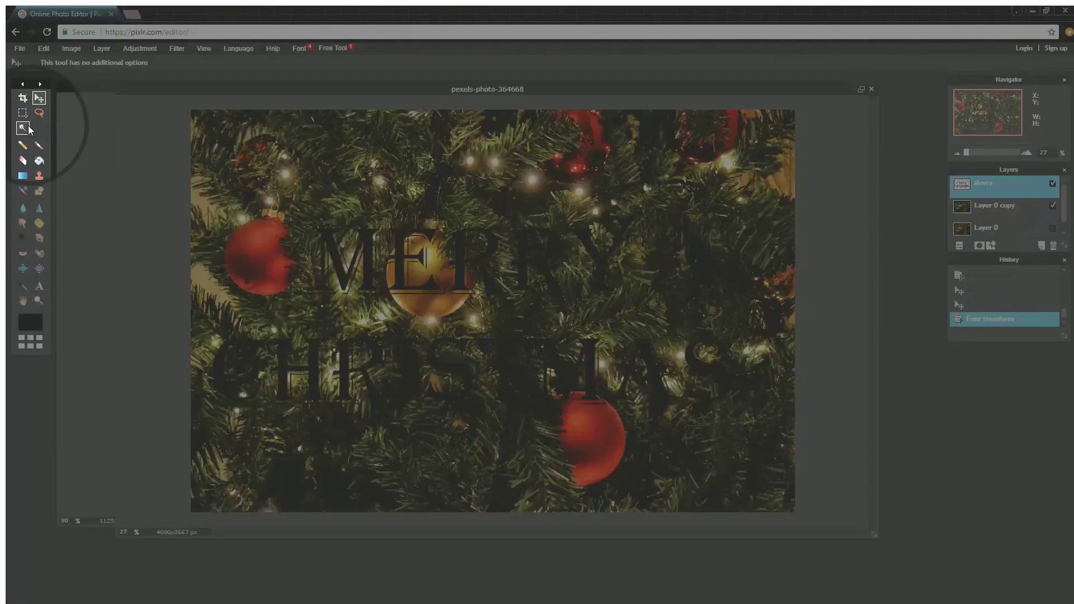
- Magic Wand-select all MERRY CHRISTMAS letters at once with Contiguous turned off
{"action": "left_click", "coordinate": [23, 128]}
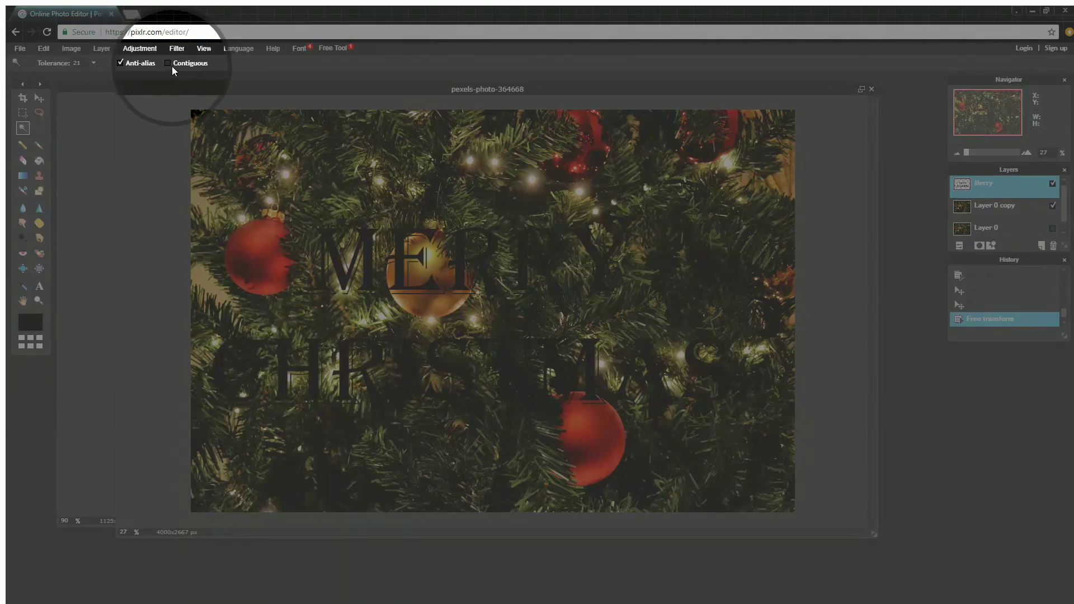
{"action": "left_click", "coordinate": [166, 62]}
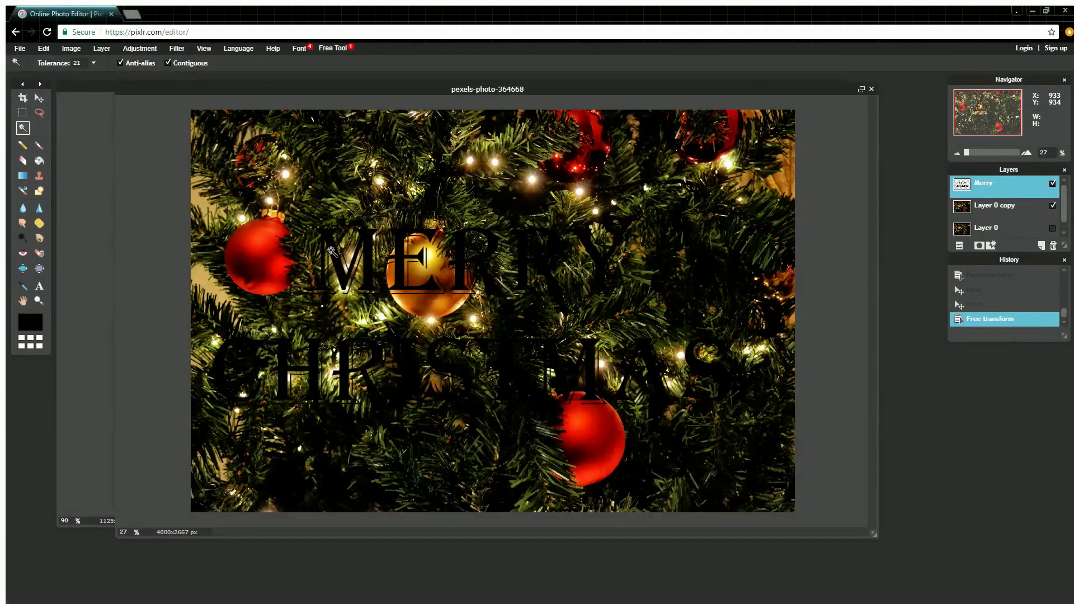
{"action": "left_click", "coordinate": [333, 252]}
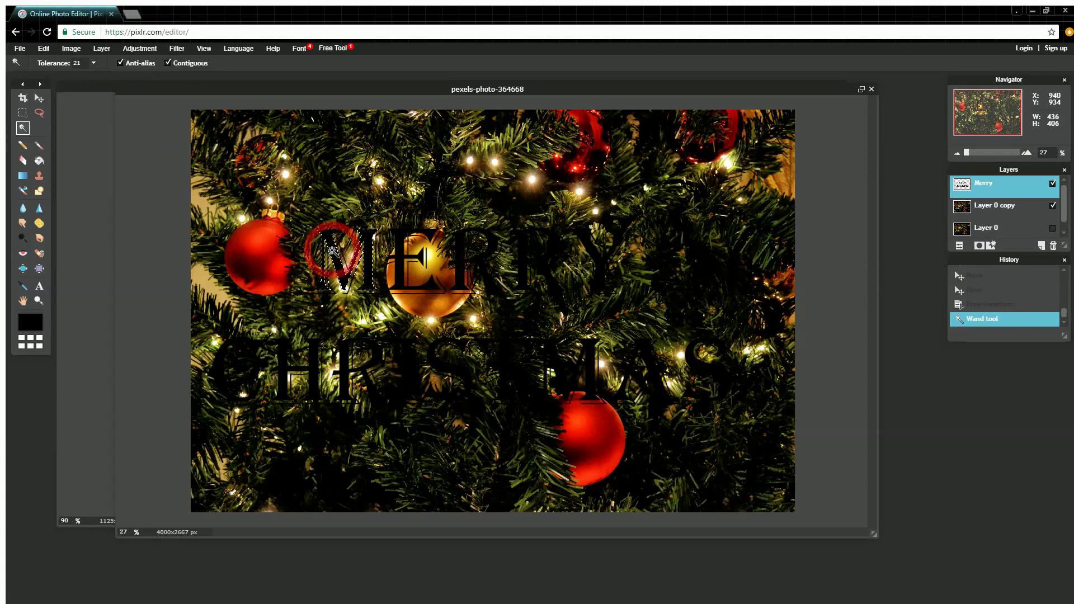
{"action": "left_click", "coordinate": [389, 260], "text": "shift"}
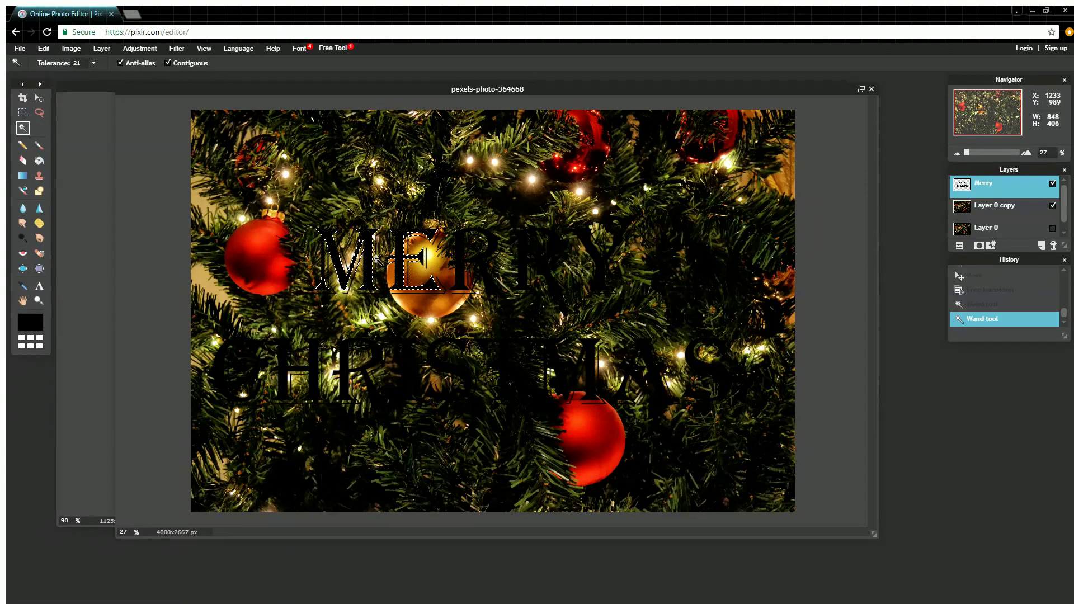
{"action": "key", "text": "ctrl+d"}
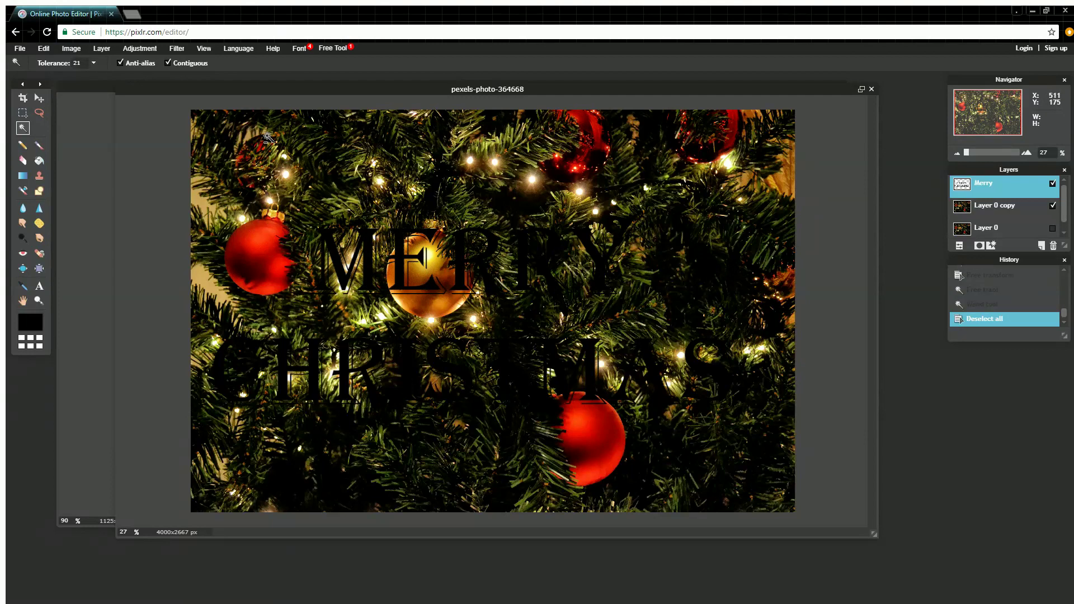
{"action": "left_click", "coordinate": [168, 63]}
{"action": "left_click", "coordinate": [339, 264]}
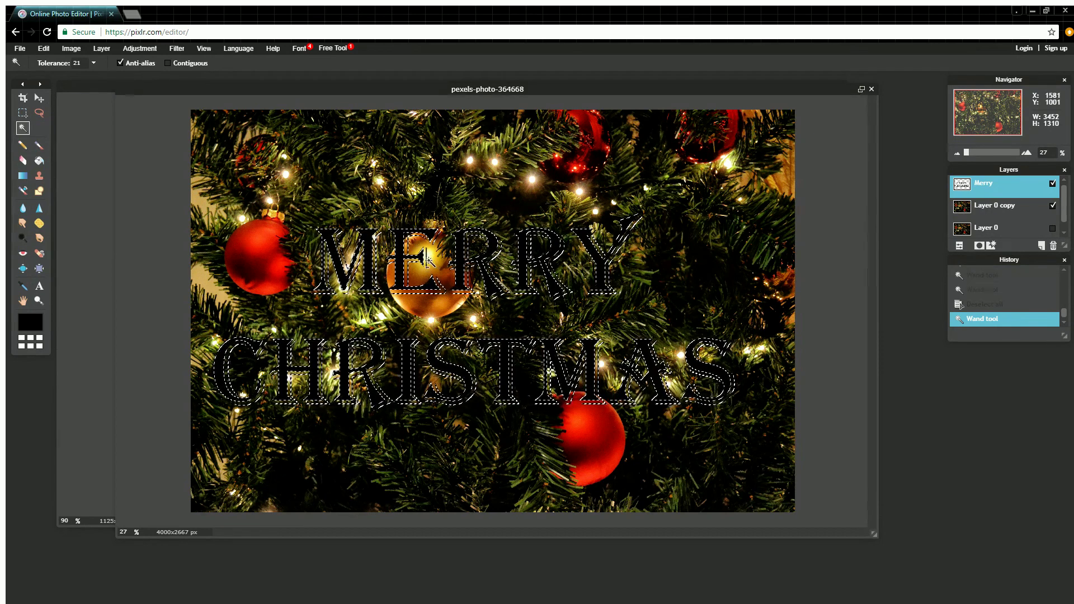
{"action": "key", "text": "ctrl+plus"}
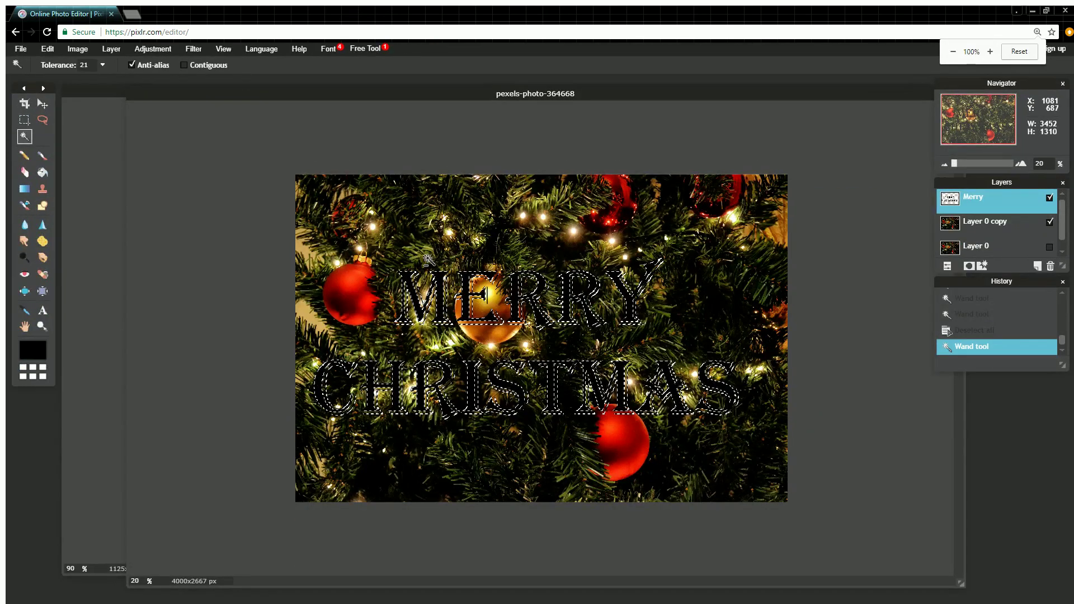
{"action": "key", "text": "ctrl+minus"}
{"action": "scroll", "coordinate": [399, 223], "scroll_direction": "up", "scroll_amount": 5}
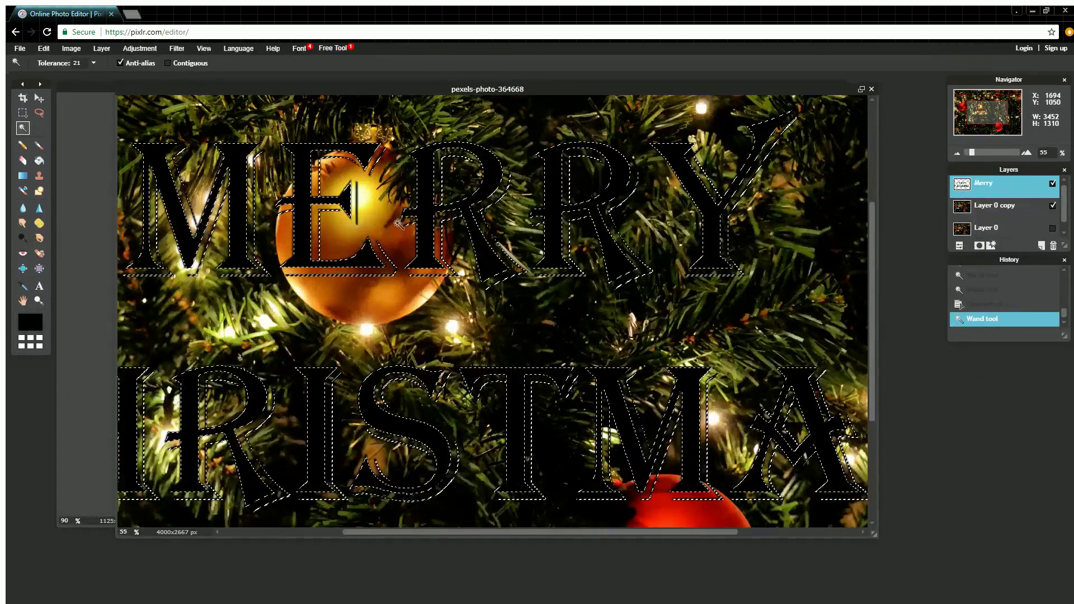
{"action": "scroll", "coordinate": [399, 222], "scroll_direction": "up", "scroll_amount": 2}
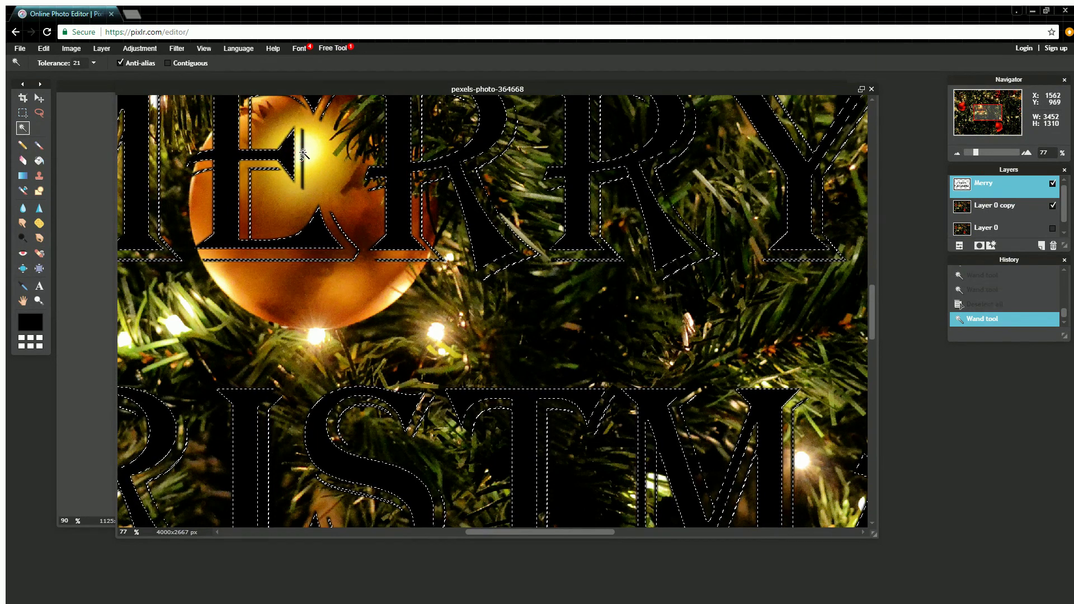
{"action": "scroll", "coordinate": [452, 252], "scroll_direction": "down", "scroll_amount": 2}
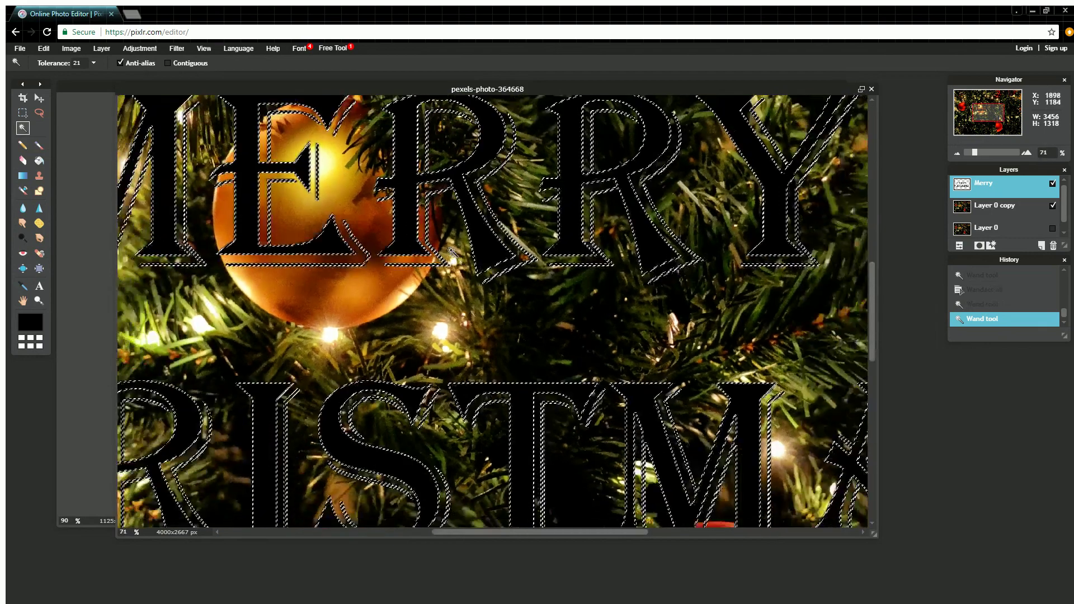
{"action": "scroll", "coordinate": [452, 252], "scroll_direction": "down", "scroll_amount": 8}
{"action": "scroll", "coordinate": [449, 245], "scroll_direction": "up", "scroll_amount": 3}
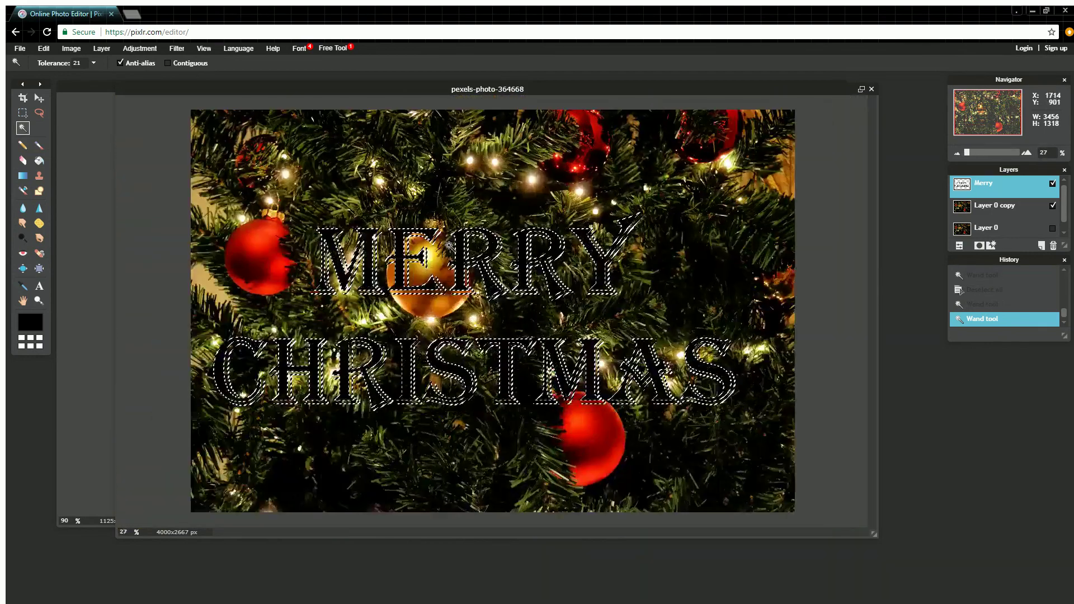
{"action": "scroll", "coordinate": [450, 245], "scroll_direction": "up", "scroll_amount": 1}
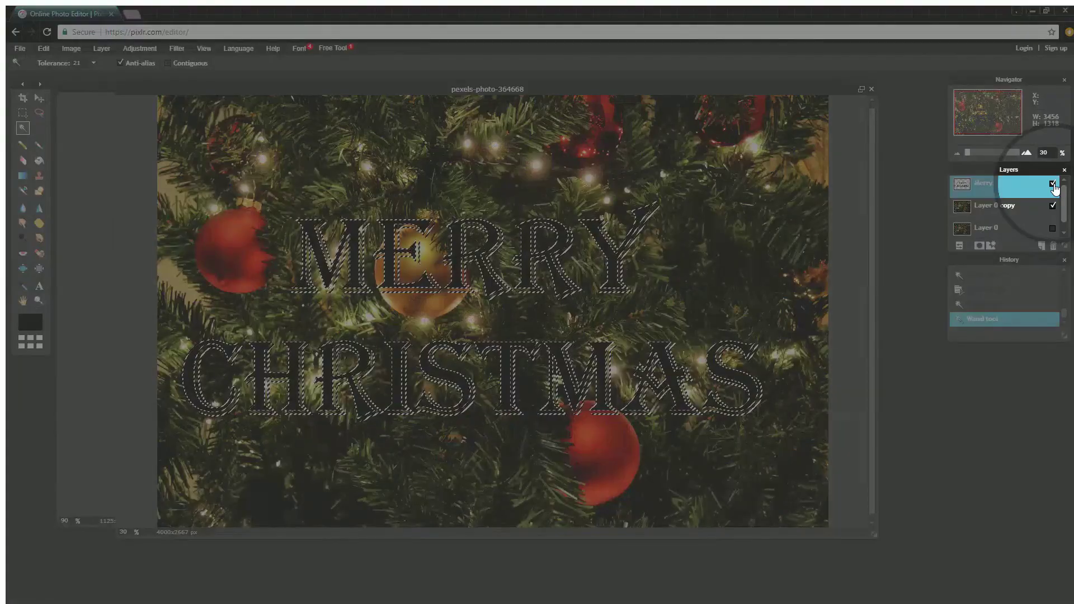
- Hide the Merry layer, add a letter-shaped layer mask to Layer 0 copy, and deselect
{"action": "left_click", "coordinate": [1053, 185]}
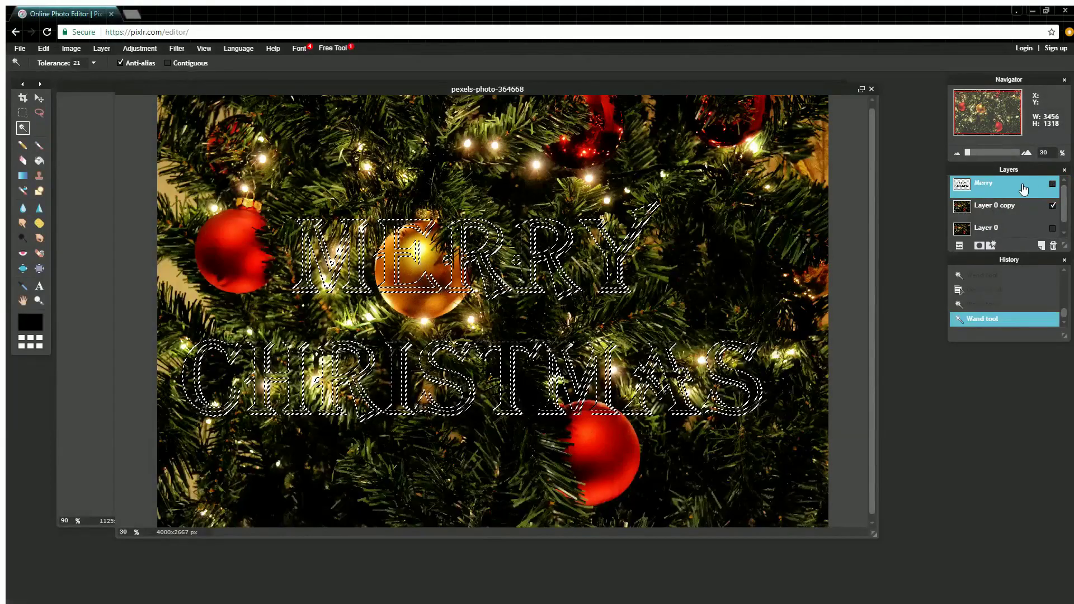
{"action": "left_click", "coordinate": [982, 208]}
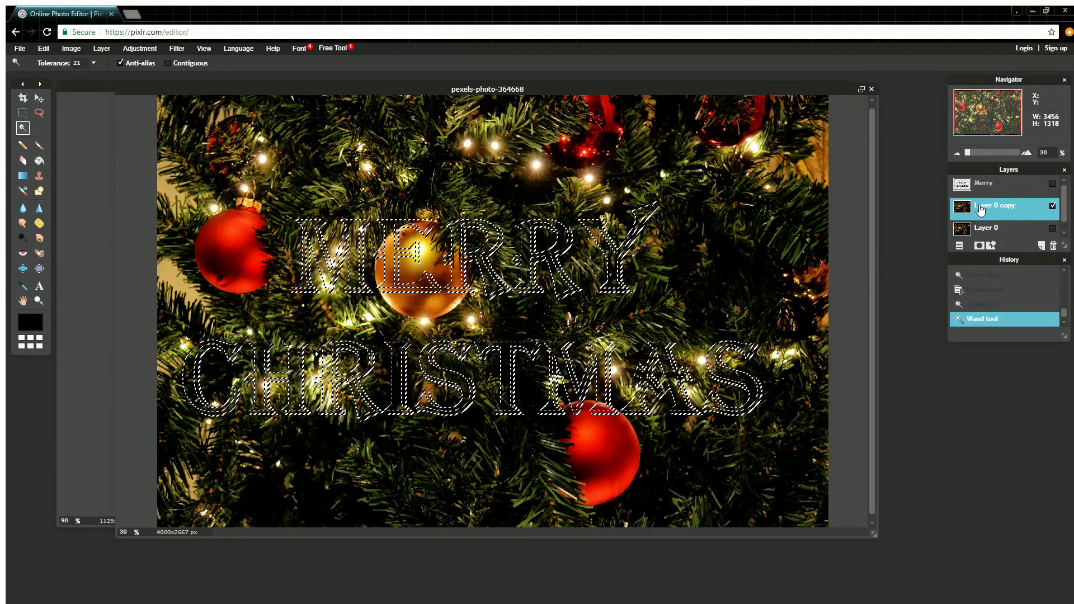
{"action": "right_click", "coordinate": [980, 209]}
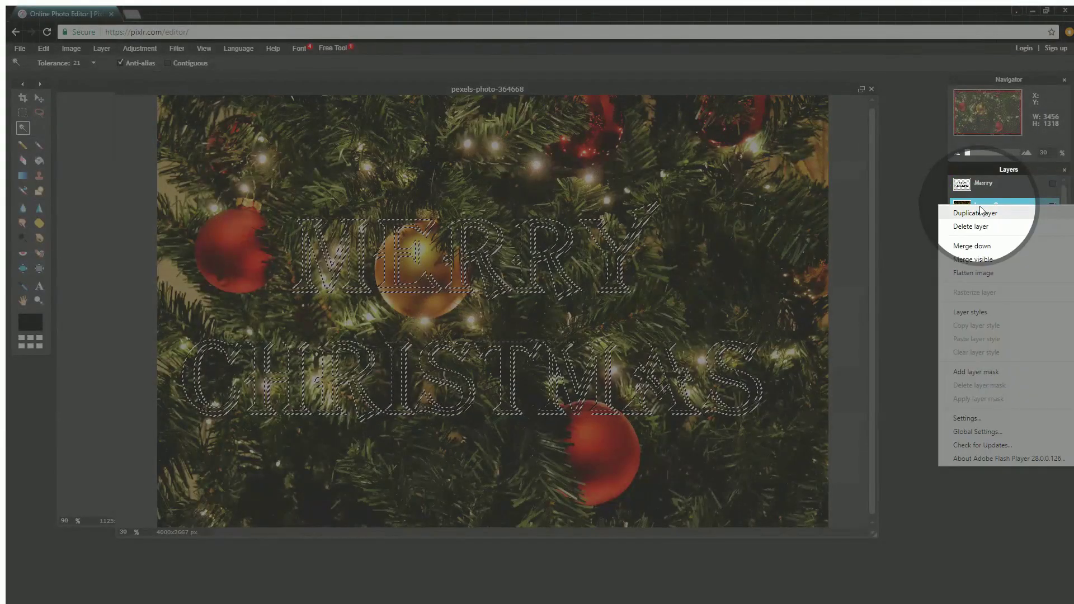
{"action": "left_click", "coordinate": [989, 373]}
{"action": "key", "text": "ctrl+d"}
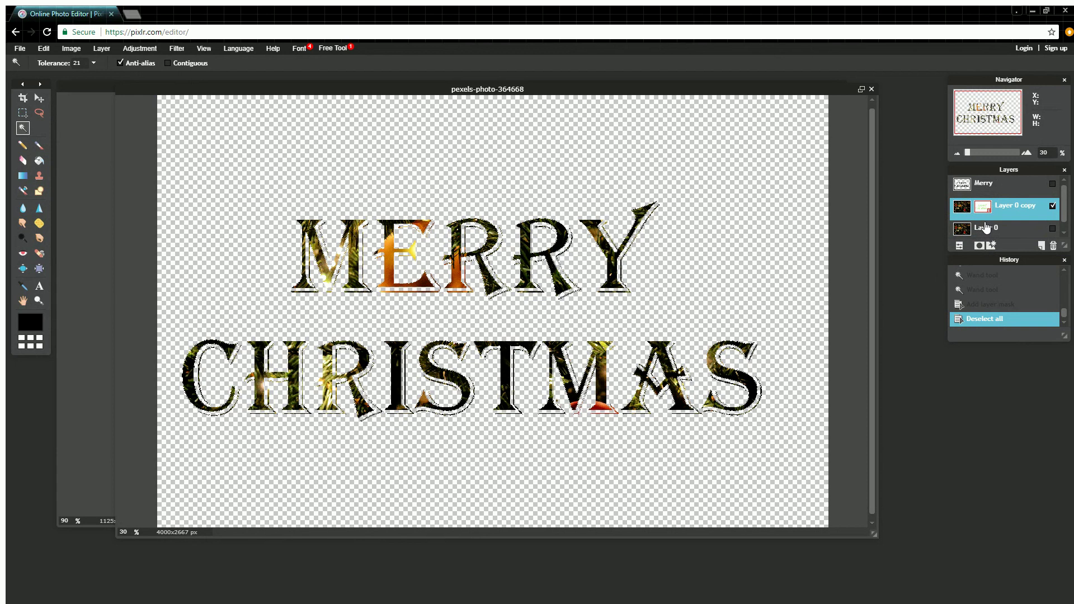
- Toggle the original Layer 0's visibility to compare, leaving it hidden
{"action": "left_click", "coordinate": [1052, 229]}
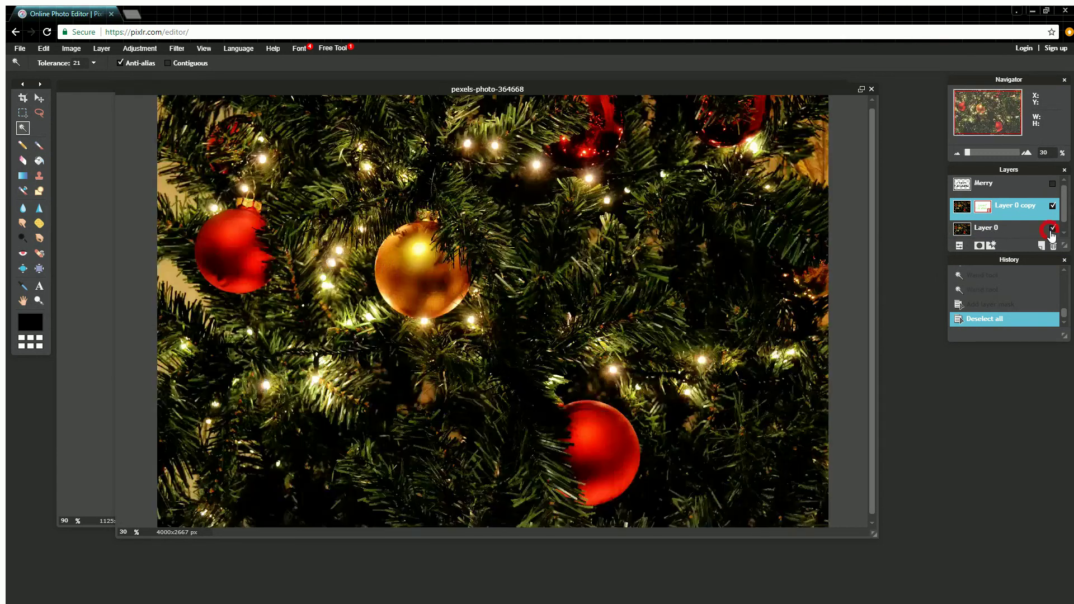
{"action": "left_click", "coordinate": [1052, 229]}
{"action": "left_click", "coordinate": [1052, 229]}
{"action": "left_click", "coordinate": [1052, 229]}
{"action": "left_click", "coordinate": [1052, 229]}
{"action": "left_click", "coordinate": [1052, 229]}
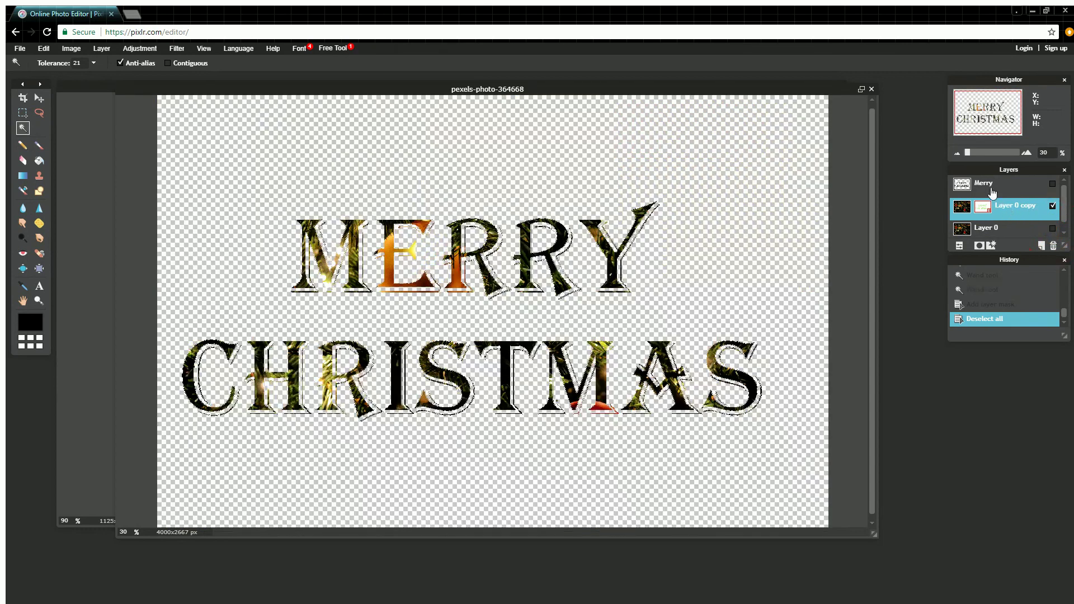
- Delete the original Layer 0 and the Merry text layer
{"action": "left_click", "coordinate": [993, 229]}
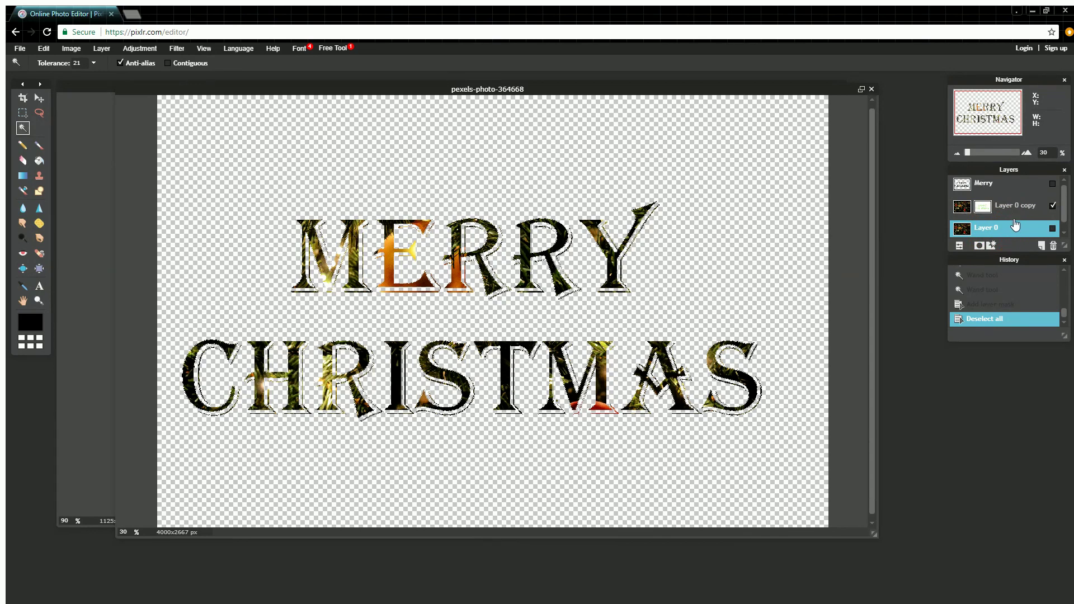
{"action": "left_click", "coordinate": [1055, 248]}
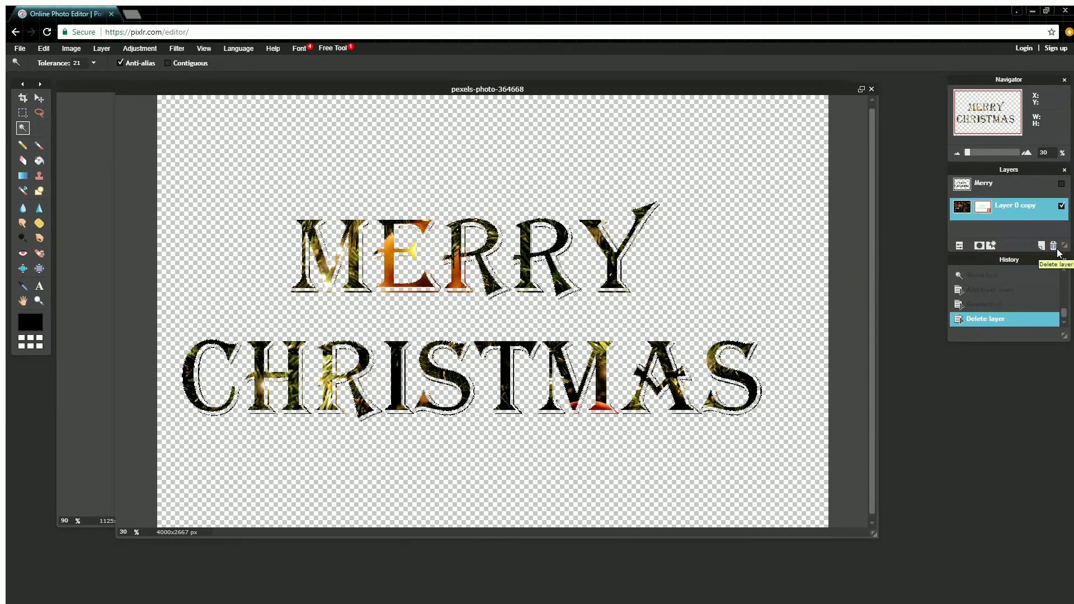
{"action": "left_click", "coordinate": [988, 185]}
{"action": "left_click", "coordinate": [1054, 246]}
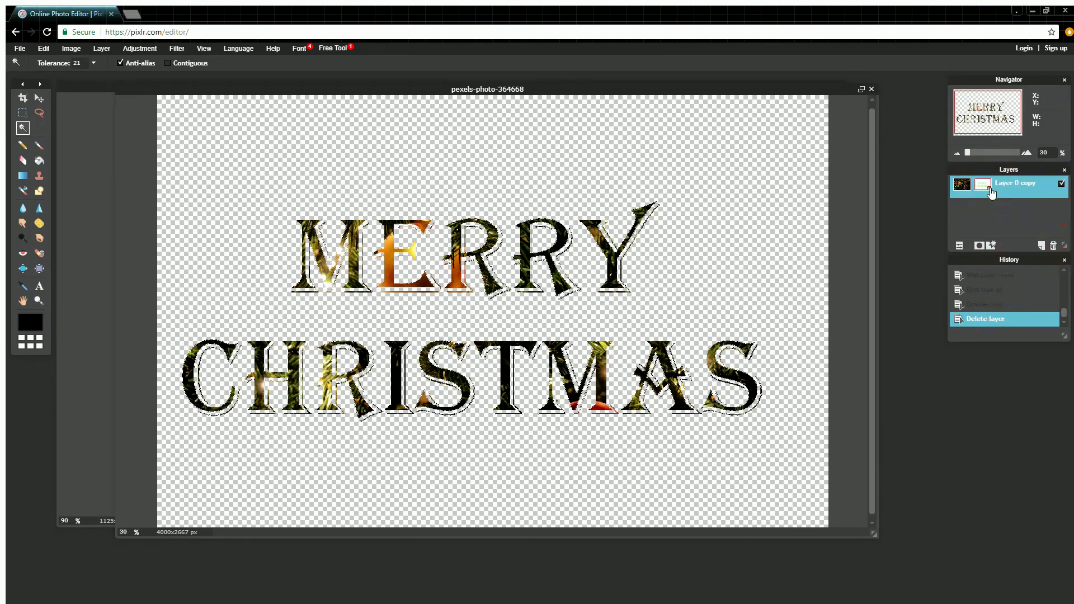
- Apply Layer 0 copy's mask so the tree-filled letters become one plain layer
{"action": "right_click", "coordinate": [1000, 188]}
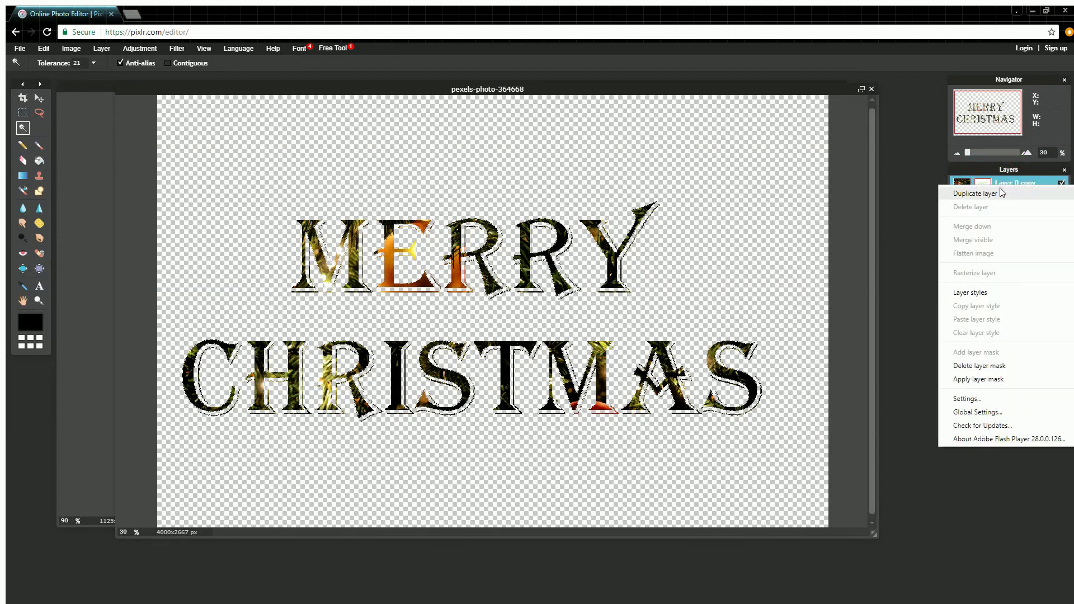
{"action": "left_click", "coordinate": [987, 381]}
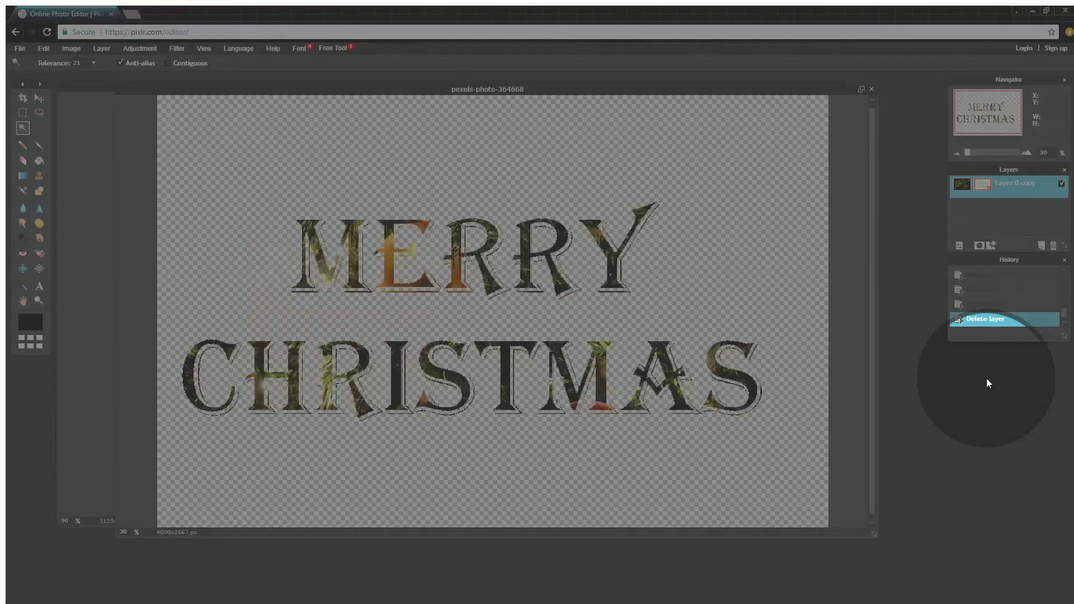
{"action": "right_click", "coordinate": [989, 193]}
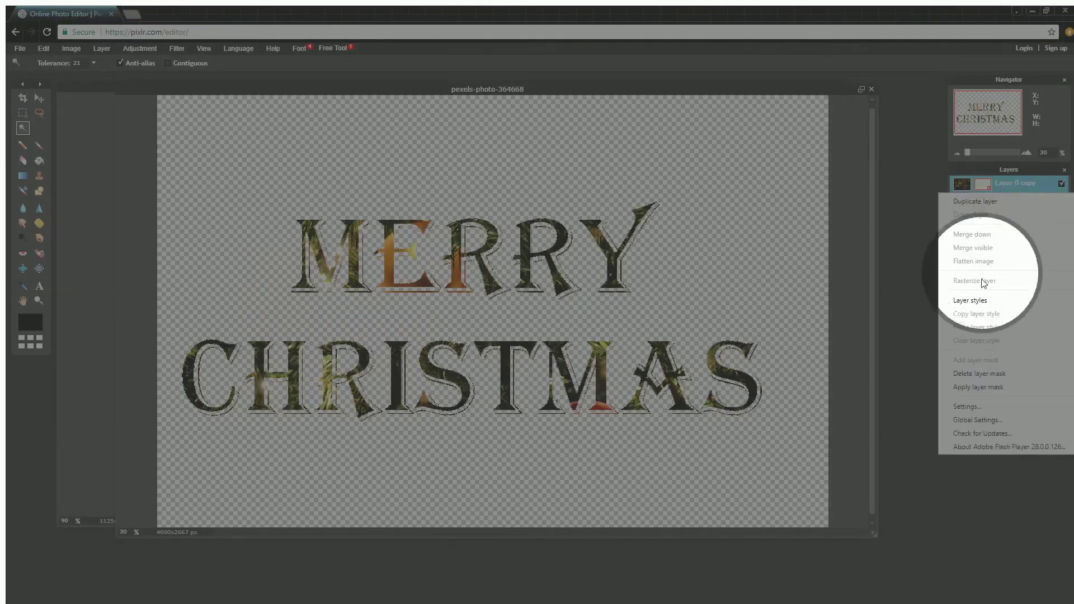
{"action": "left_click", "coordinate": [971, 386]}
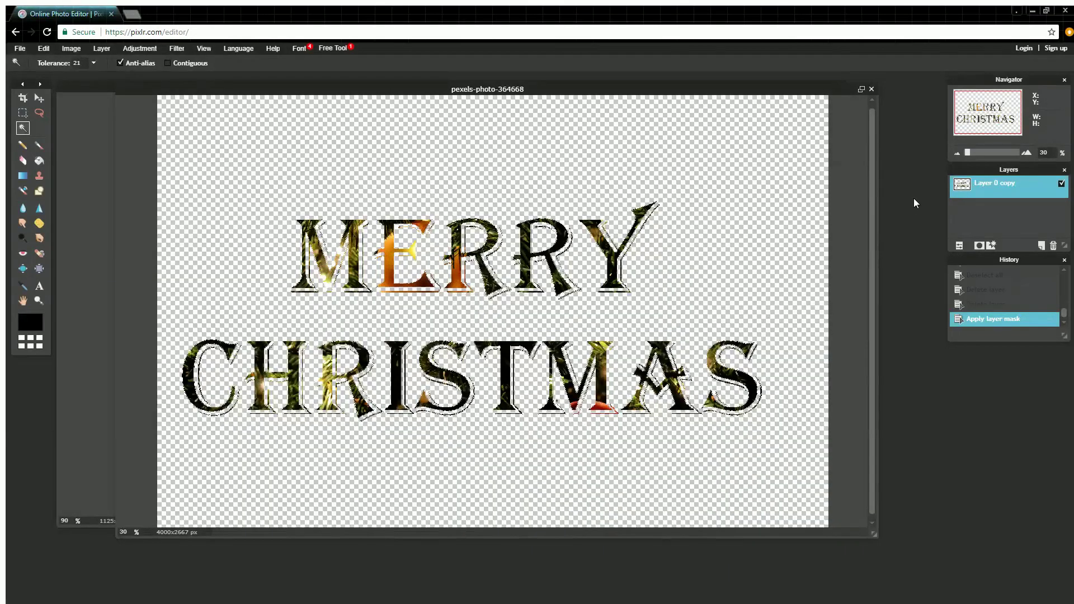